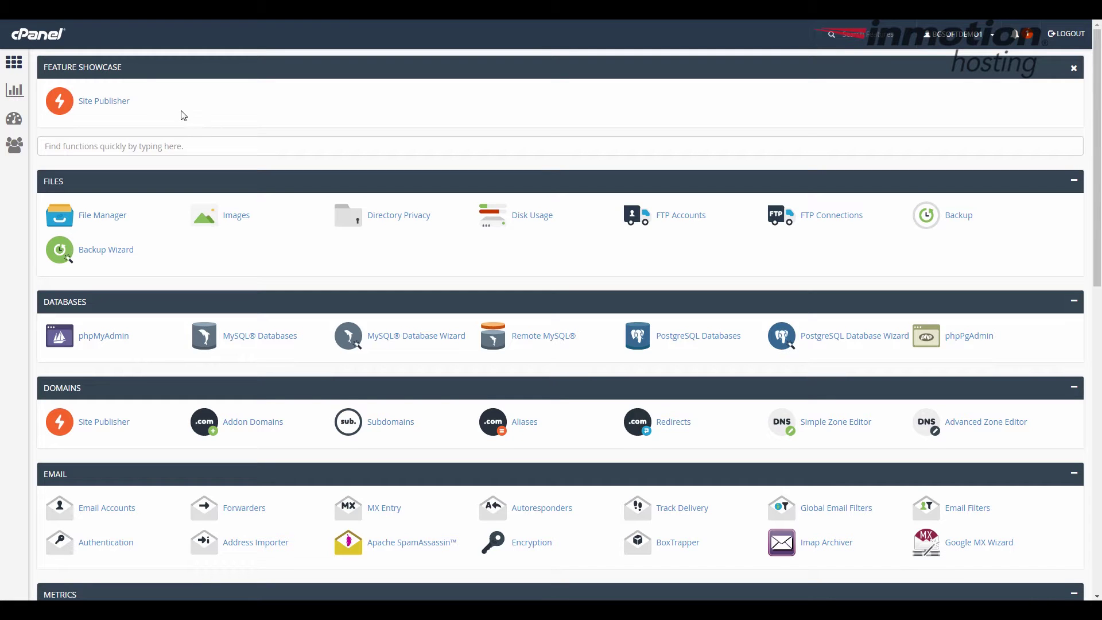
Step: Search cPanel features for 'softa' and open the Softaculous Apps Installer
scroll(209, 136, down, 7)
scroll(211, 164, down, 2)
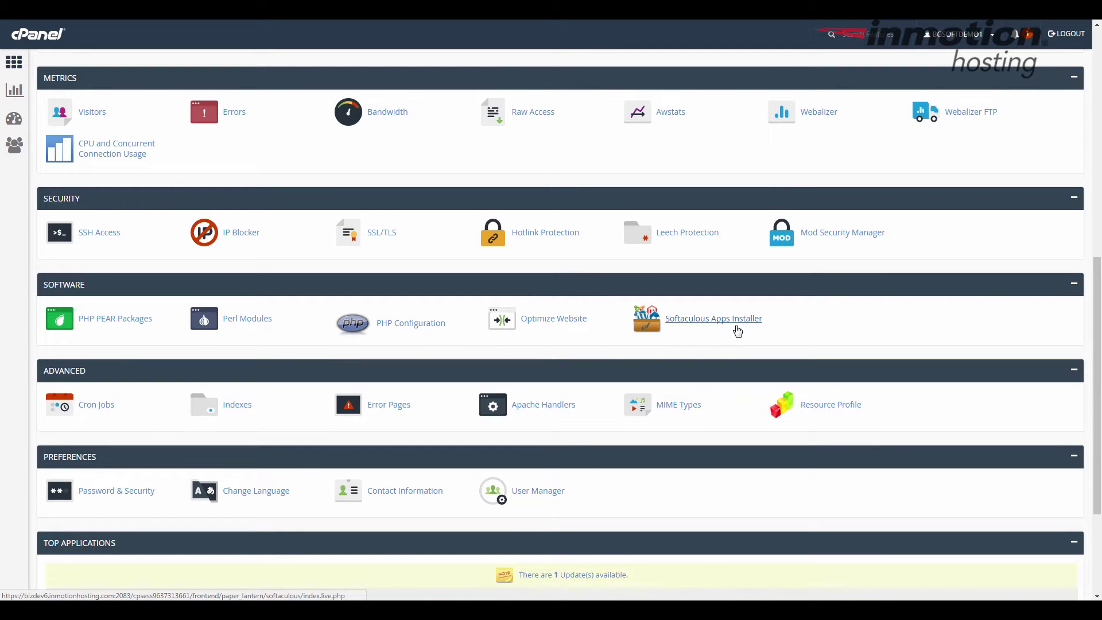
scroll(738, 331, up, 9)
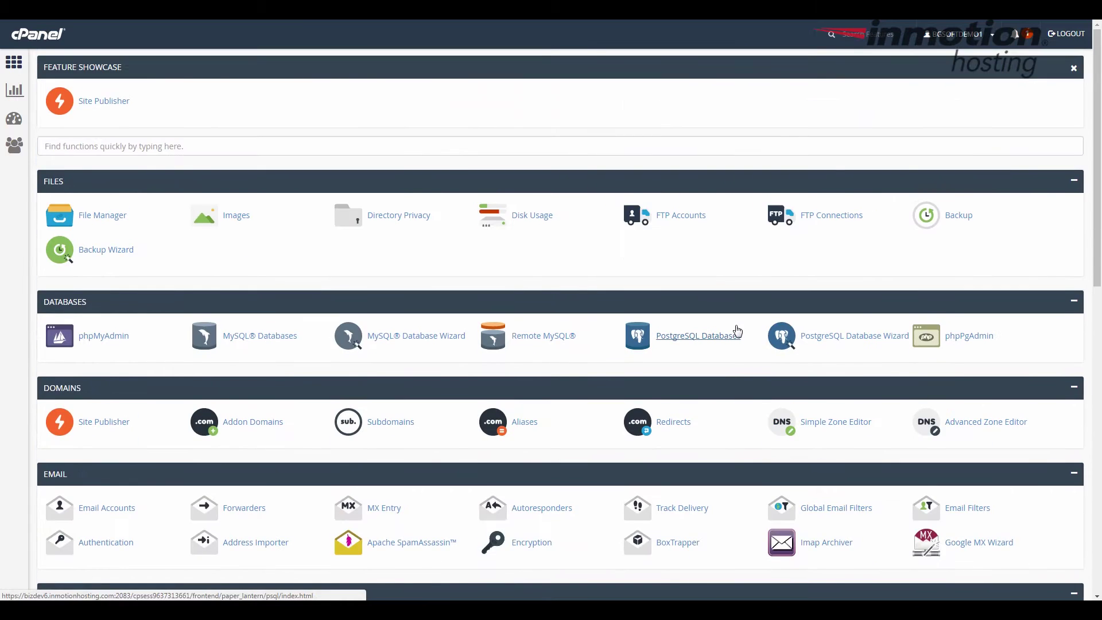
click(249, 150)
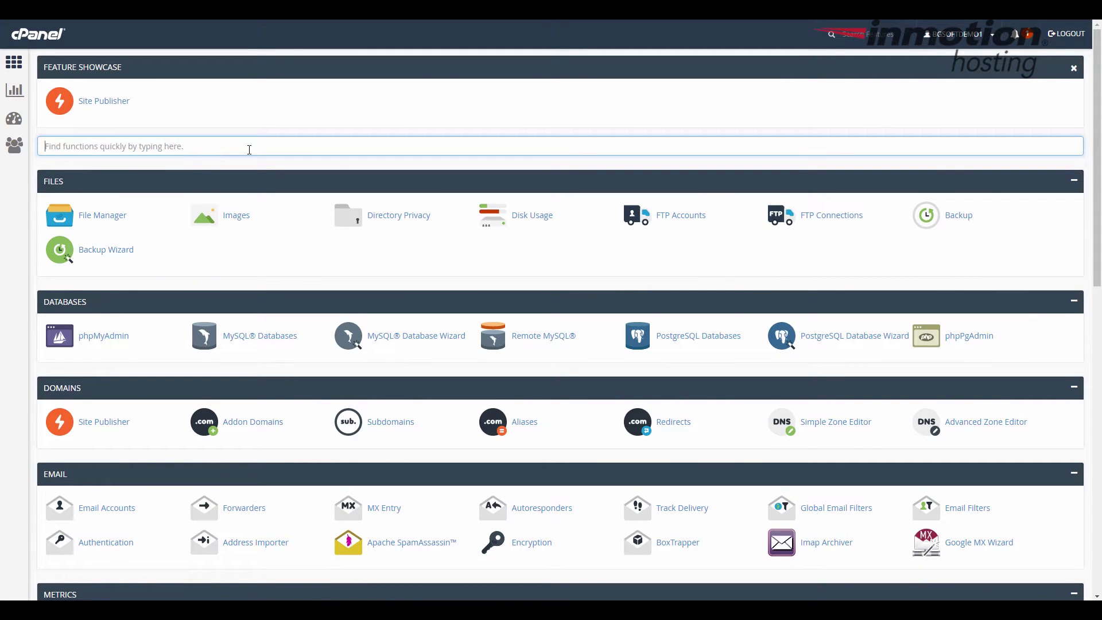
text(softa)
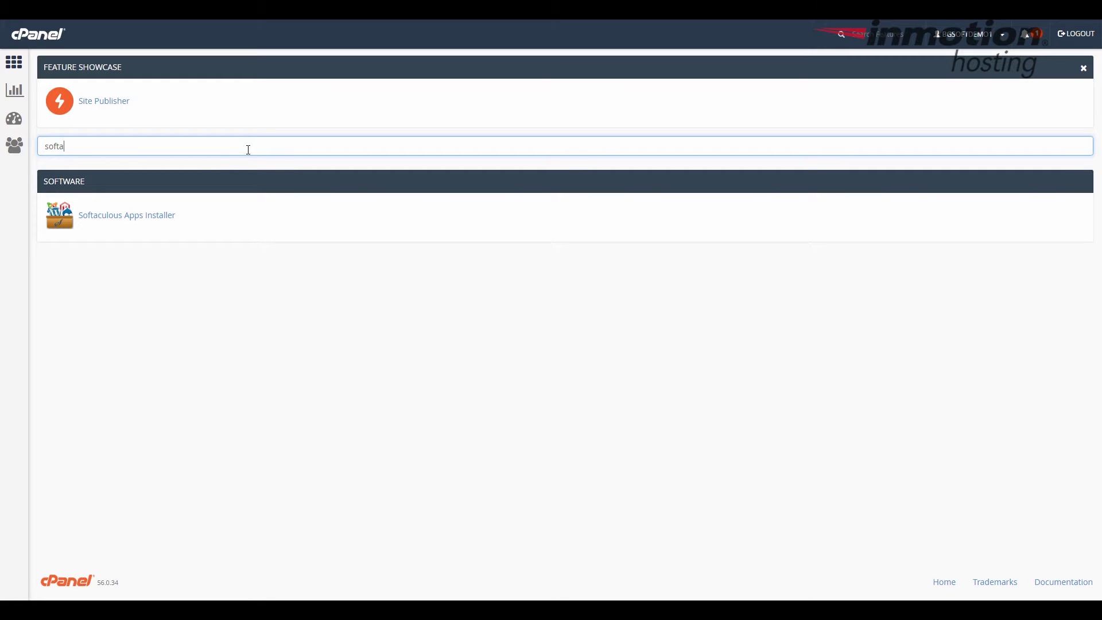
click(145, 216)
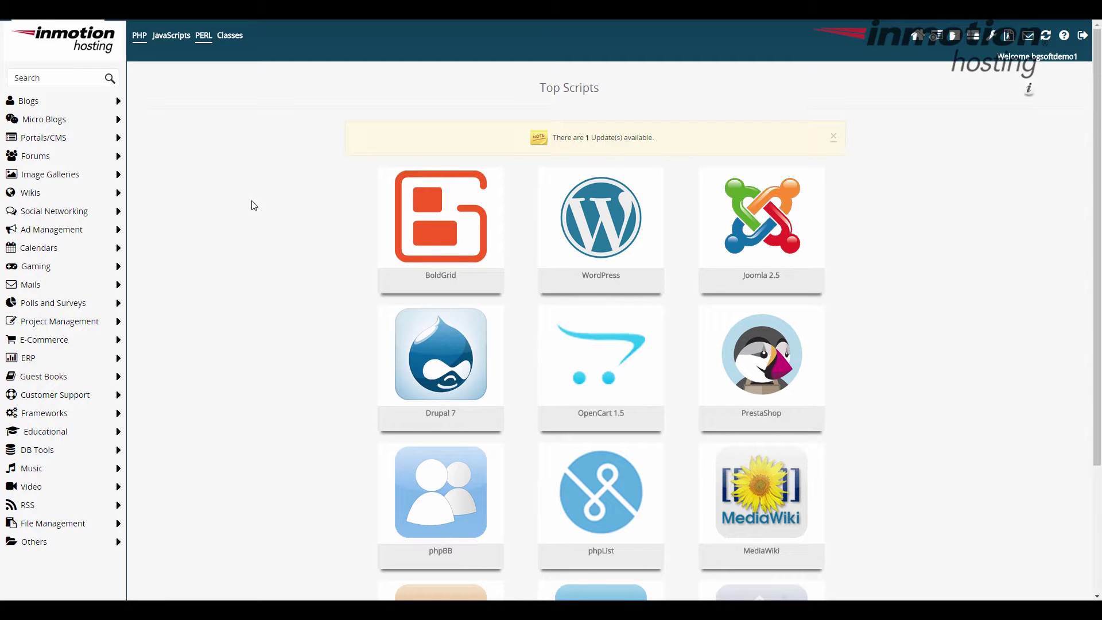
Step: Open the BoldGrid 4.6.1 install form from its Top Scripts tile
mouse_move(410, 204)
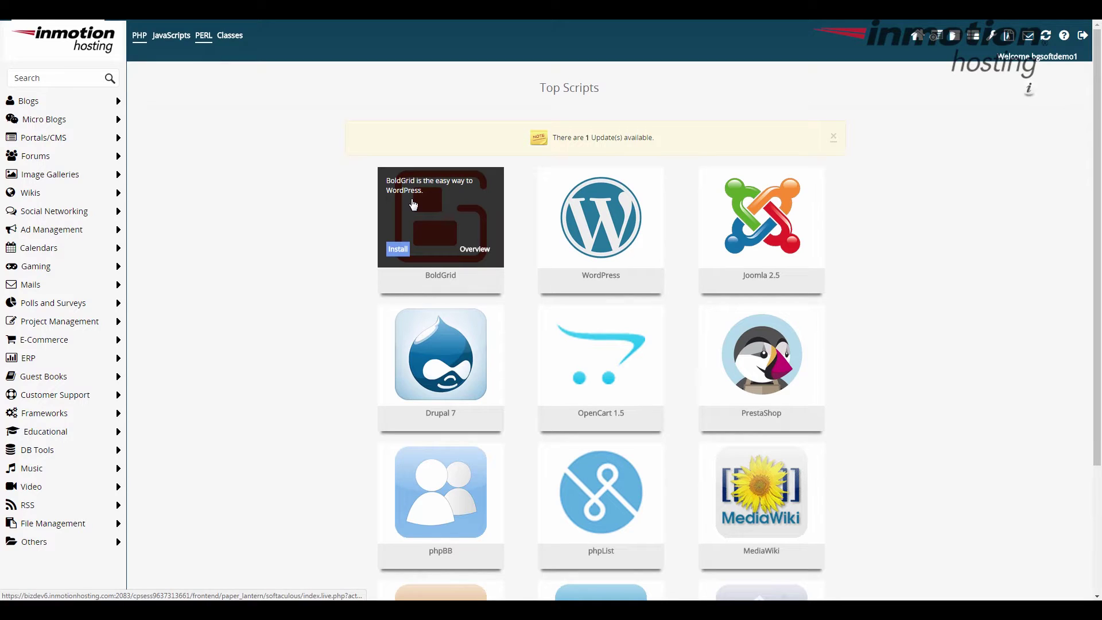
click(399, 250)
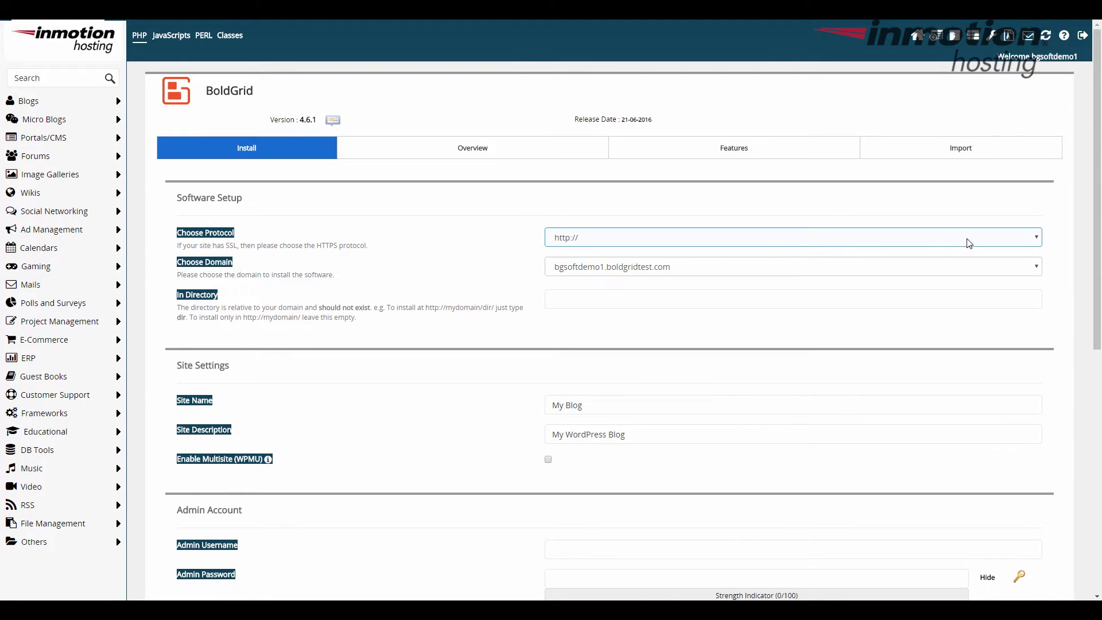
click(1038, 238)
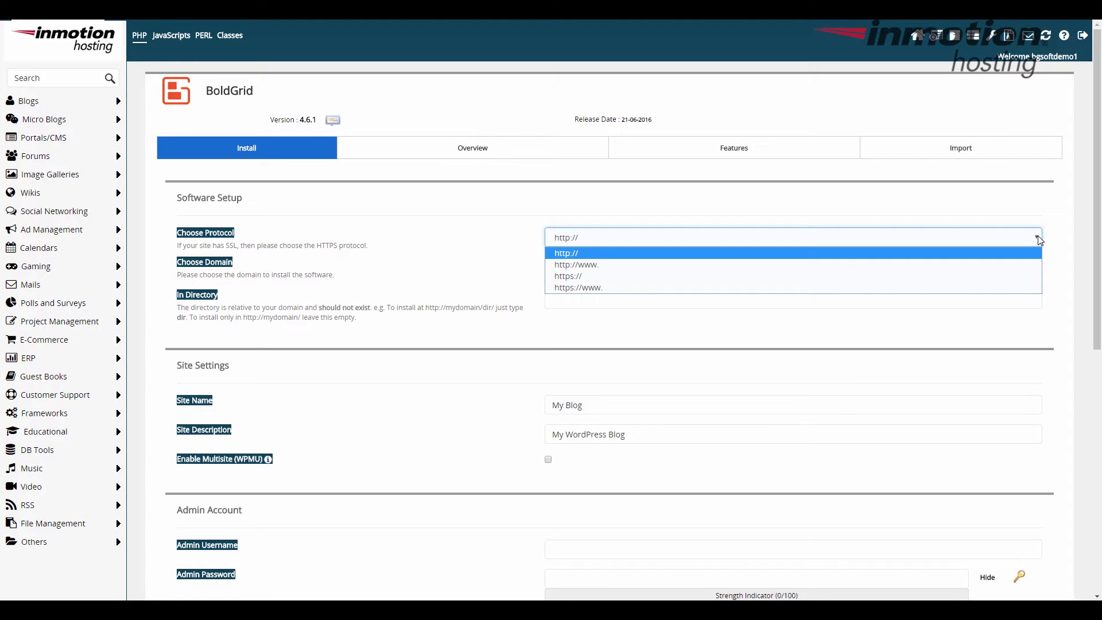
click(574, 257)
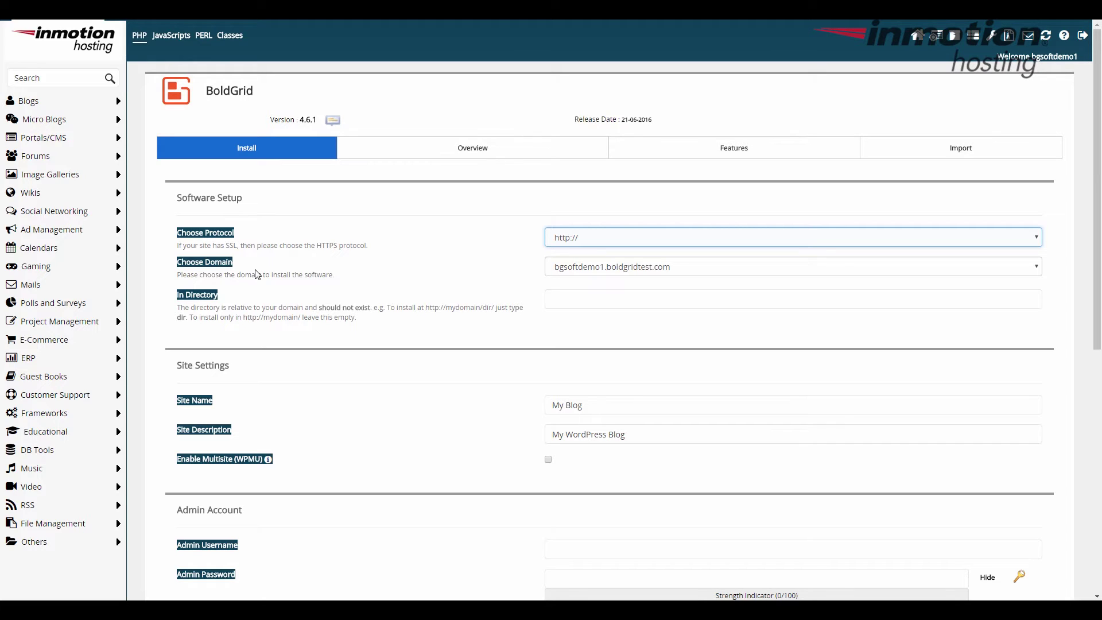
click(1038, 274)
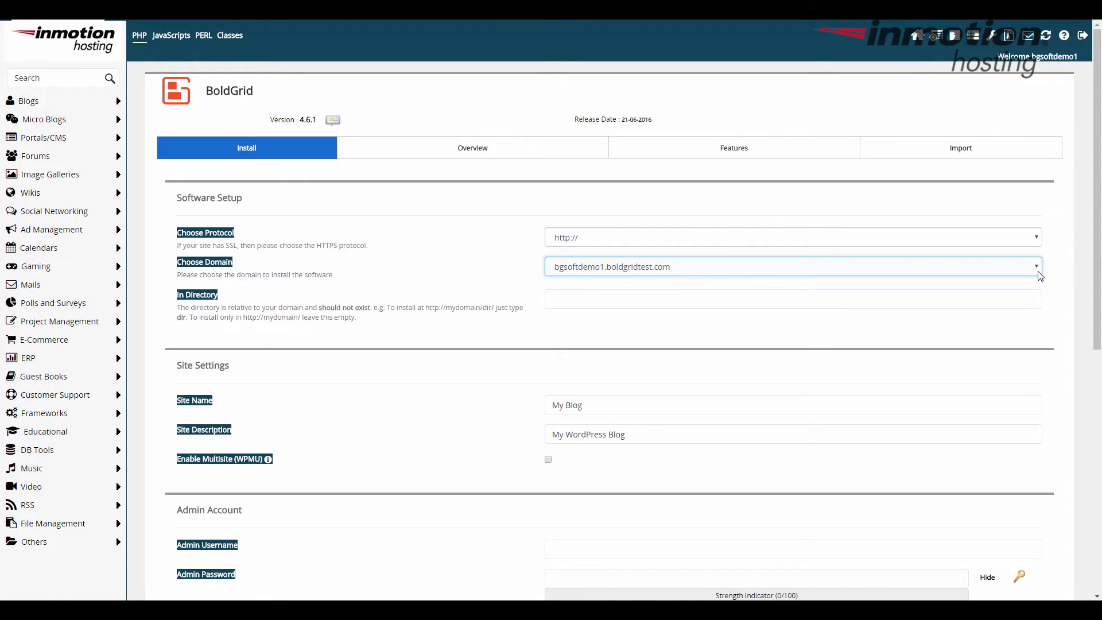
click(1041, 272)
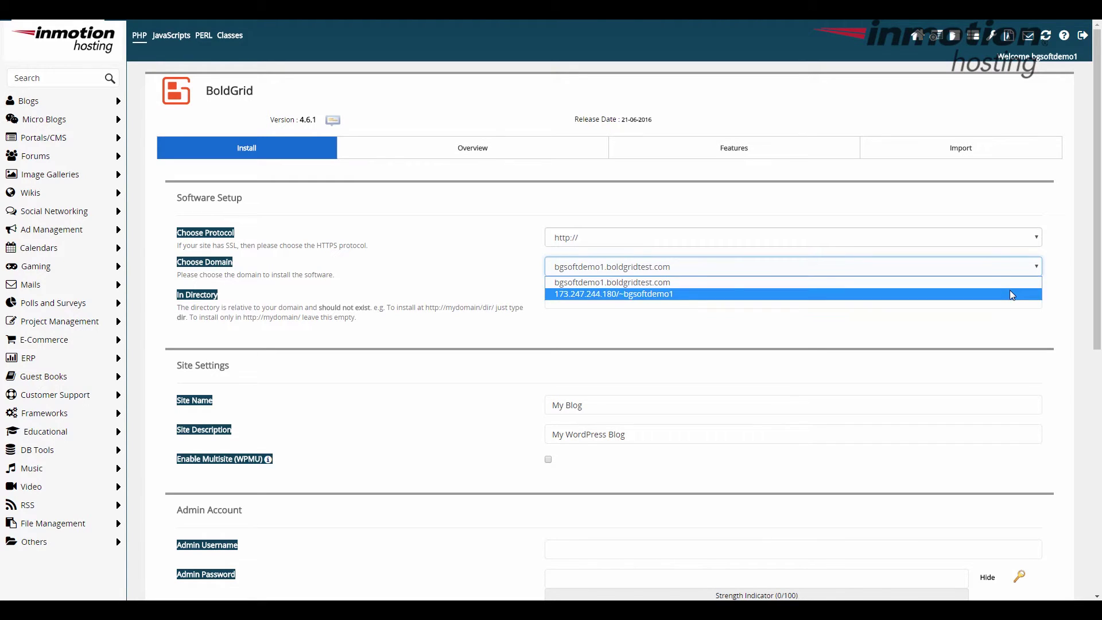
click(1037, 269)
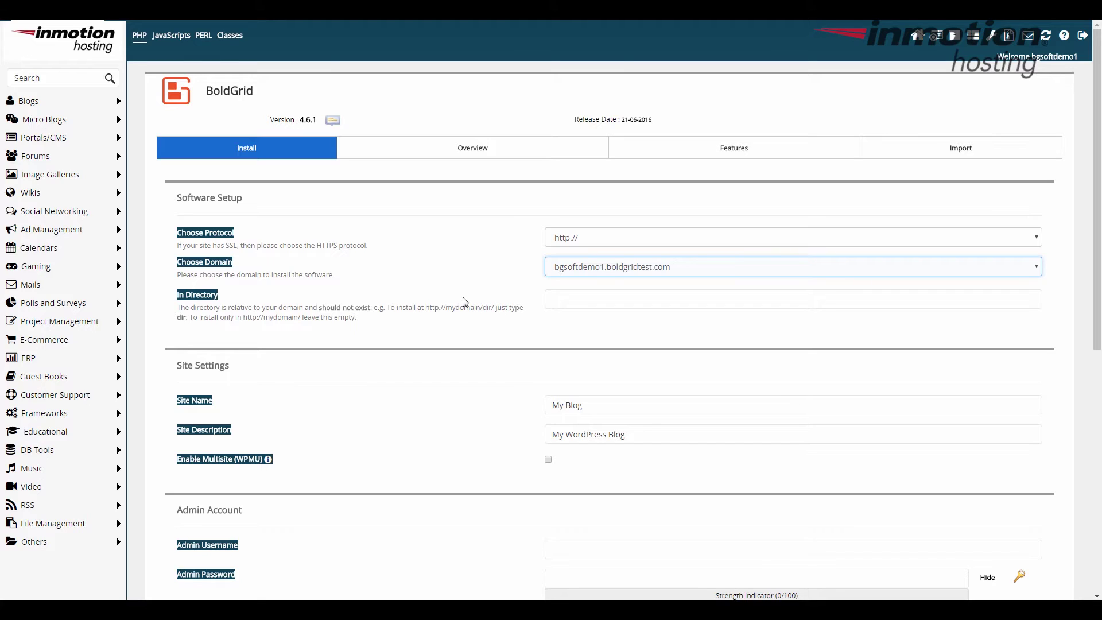
click(573, 301)
text(test)
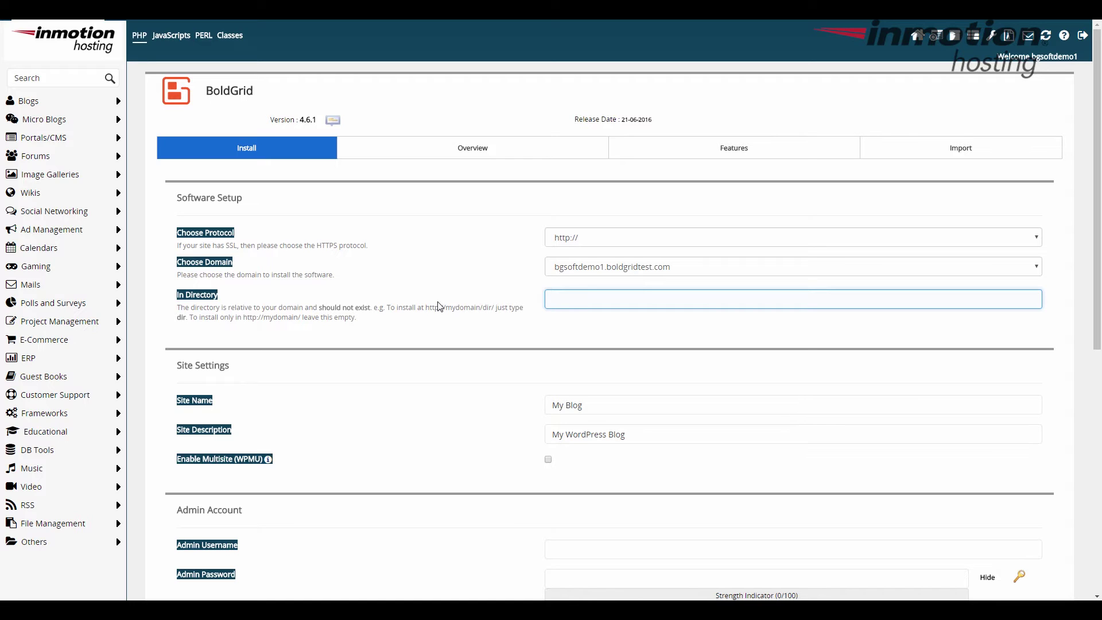
scroll(440, 306, down, 2)
scroll(439, 306, down, 1)
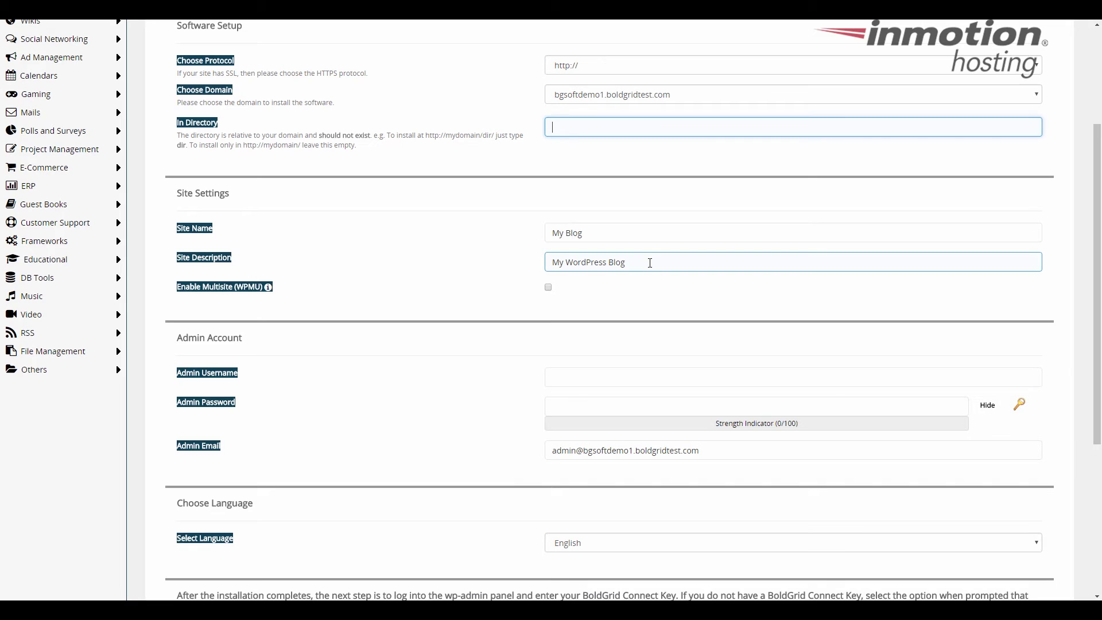
scroll(574, 267, down, 1)
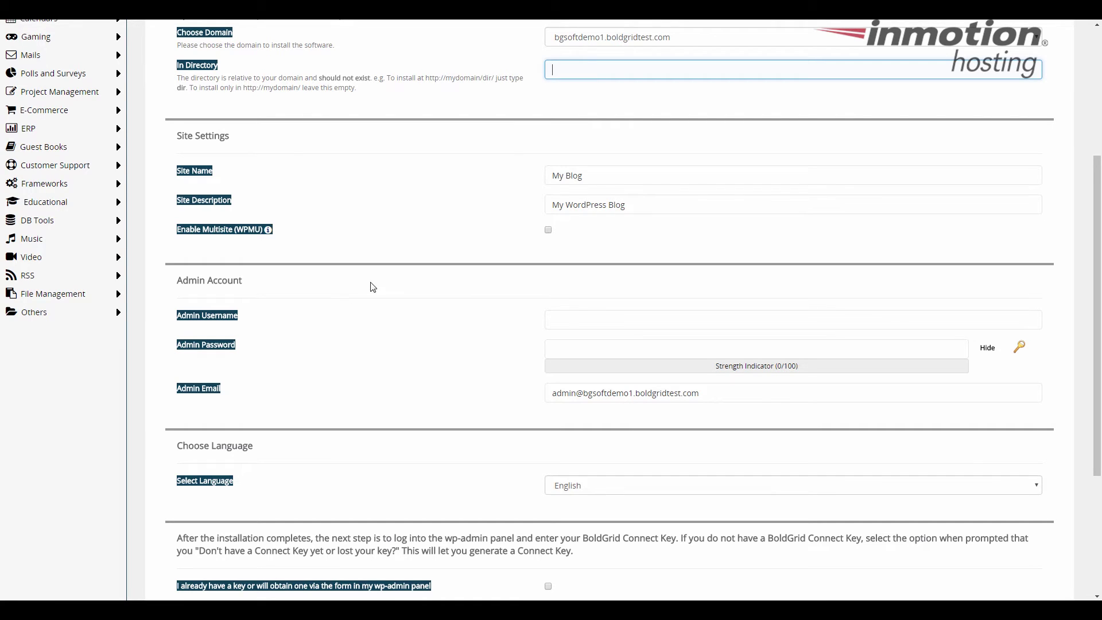
scroll(278, 311, down, 1)
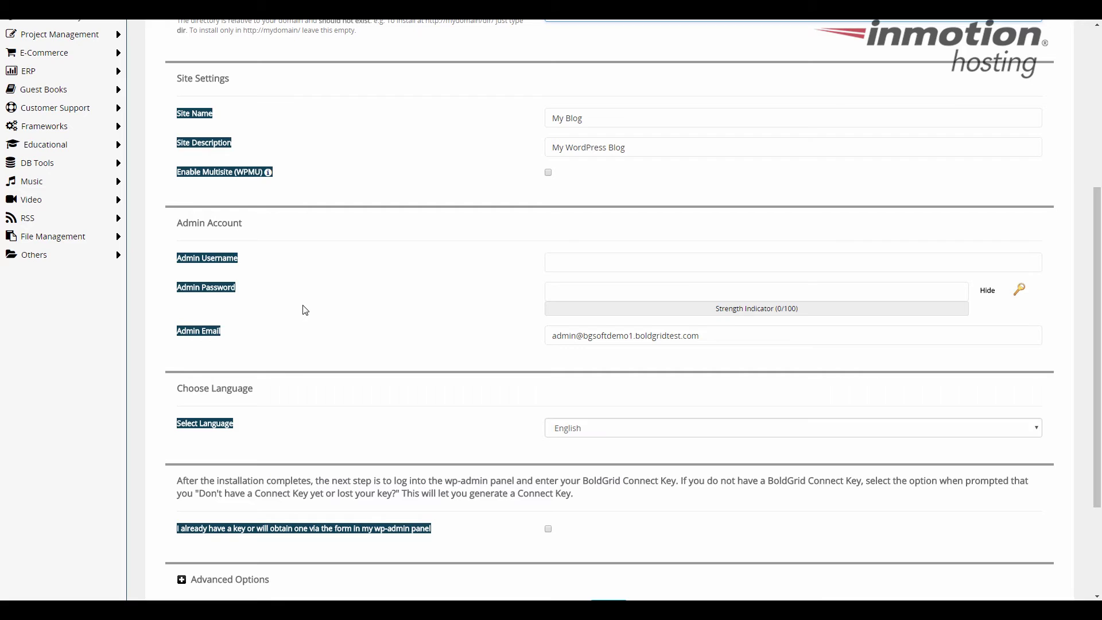
Step: Enter 'masteruser' as admin username and generate a random admin password rated Strong (60/100)
click(612, 262)
text(mast)
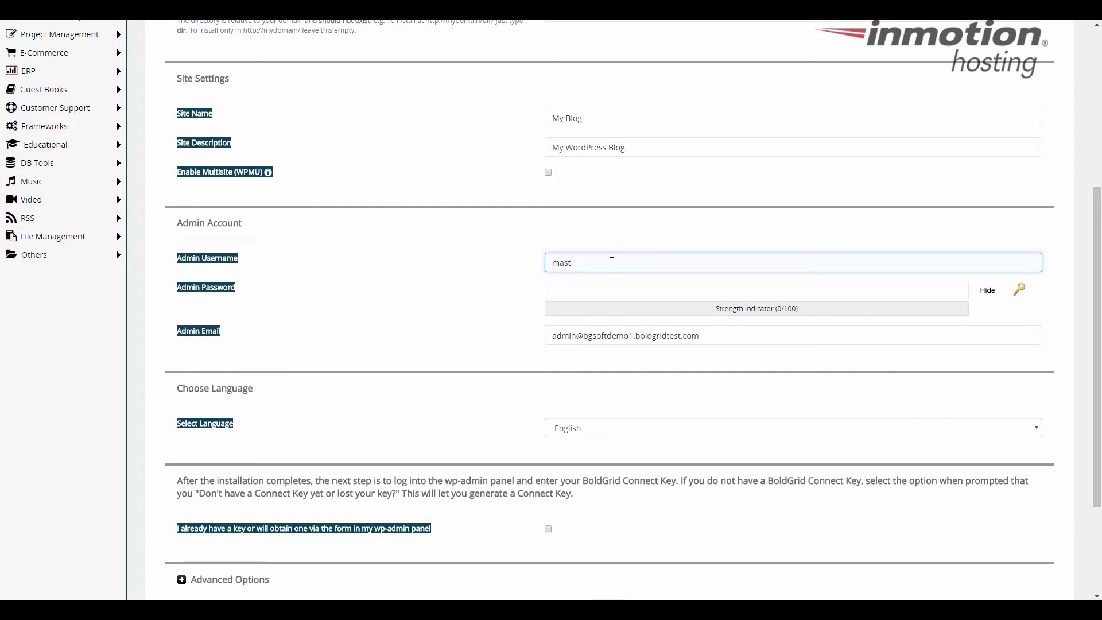
text(eruser)
click(619, 290)
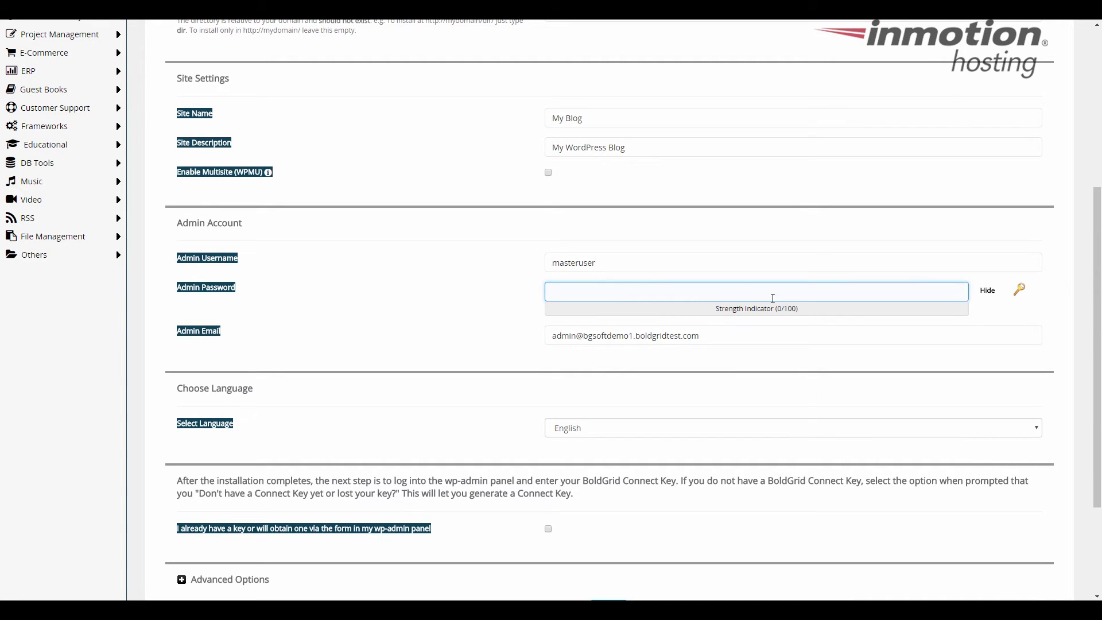
click(1023, 297)
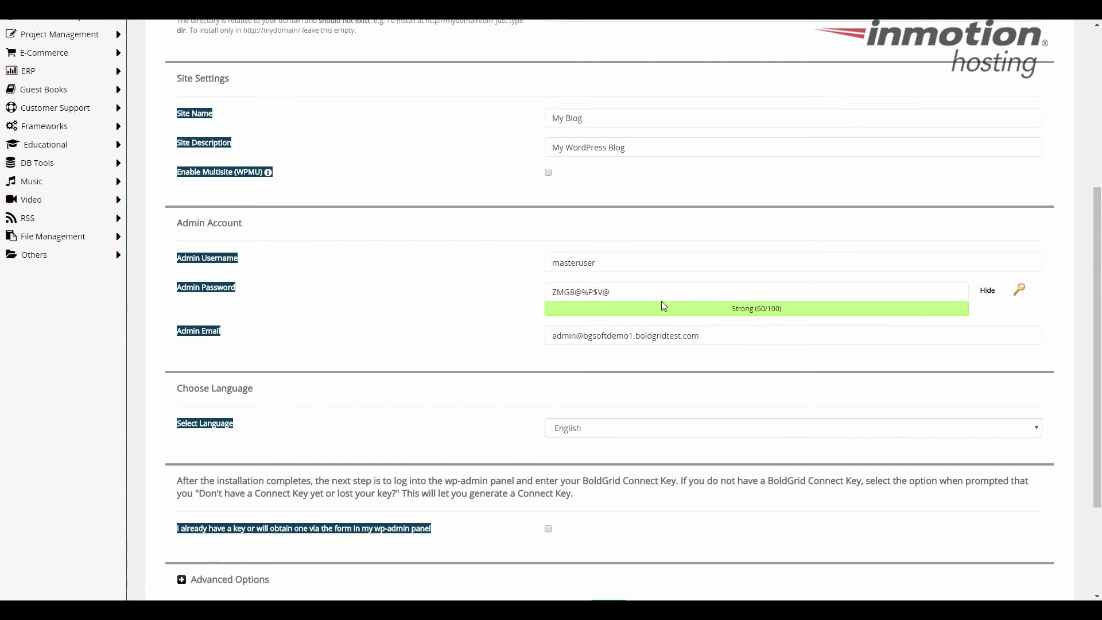
click(646, 296)
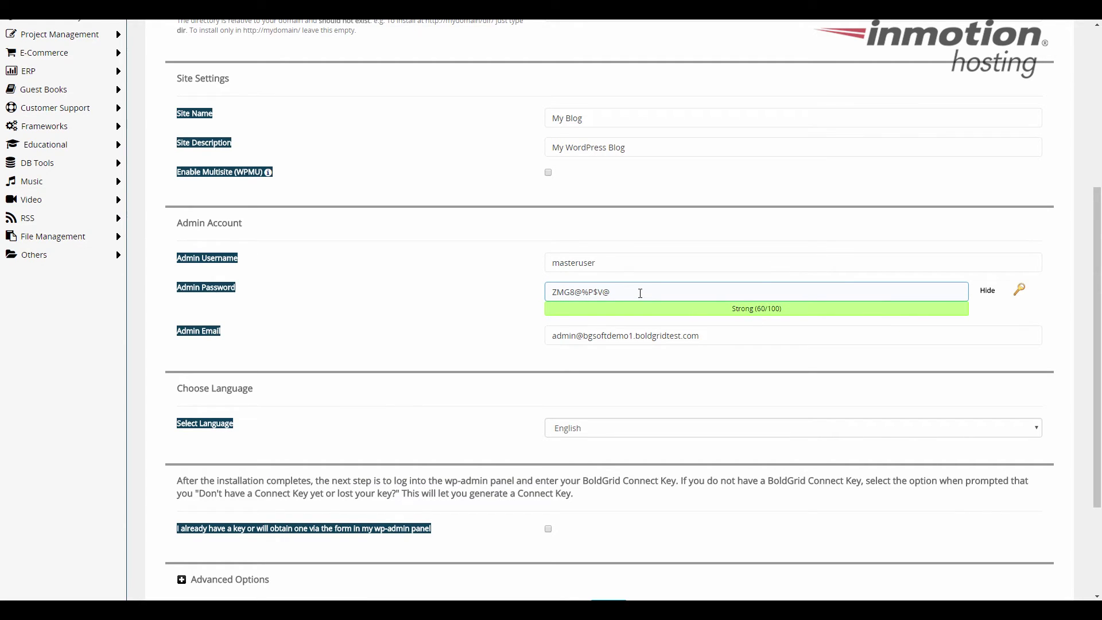
Step: Replace the generated admin password with a custom typed password rated Strong (74/100)
drag(640, 293, 508, 294)
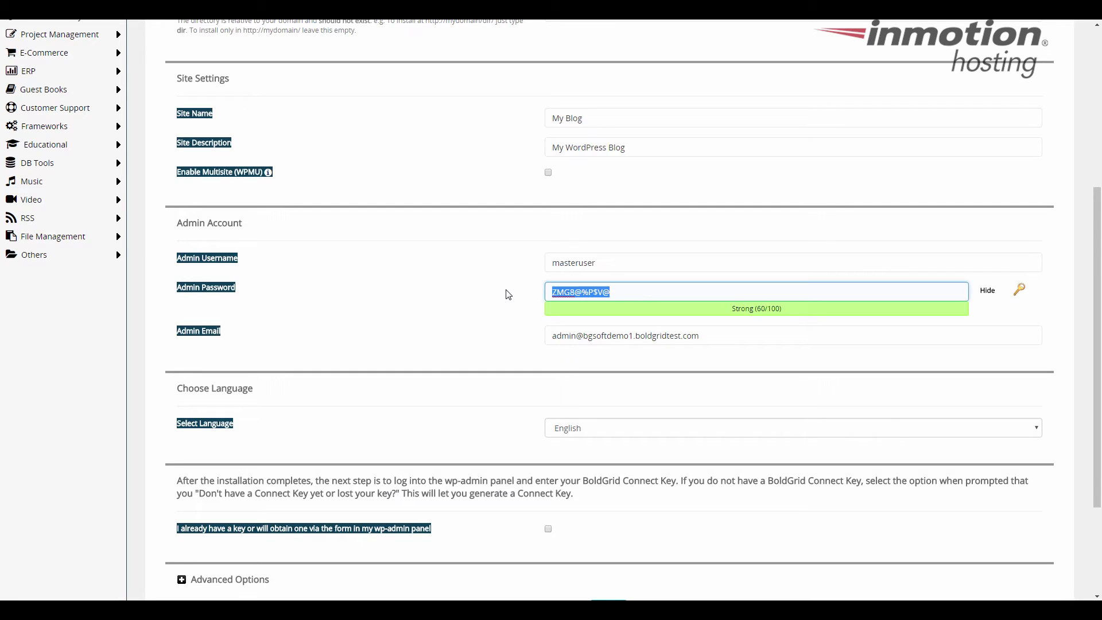
key(BackSpace)
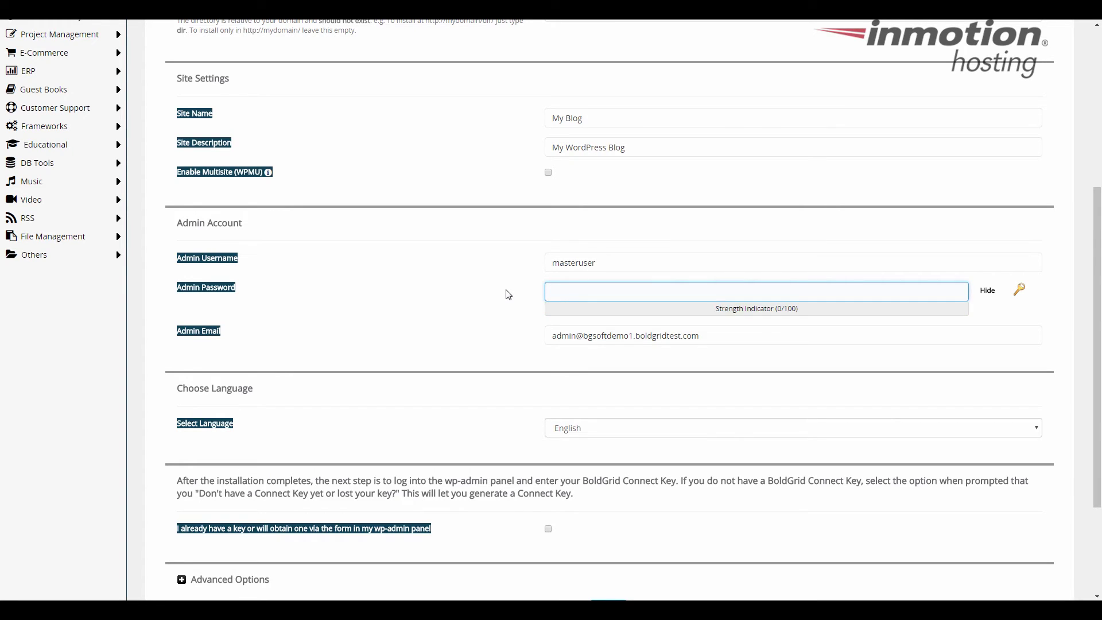
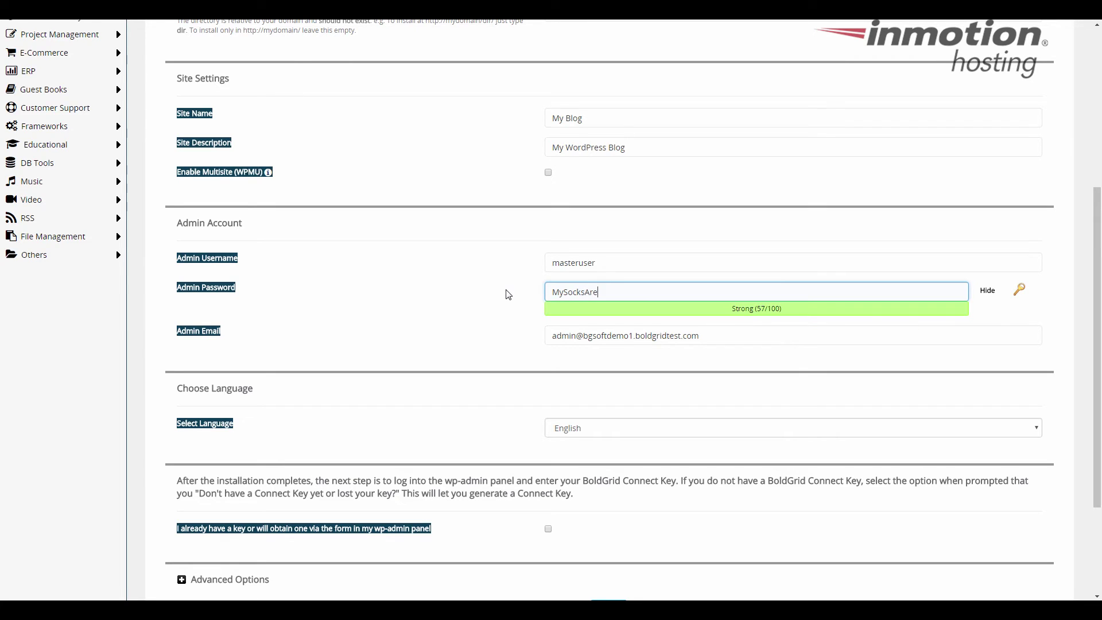
scroll(460, 355, down, 3)
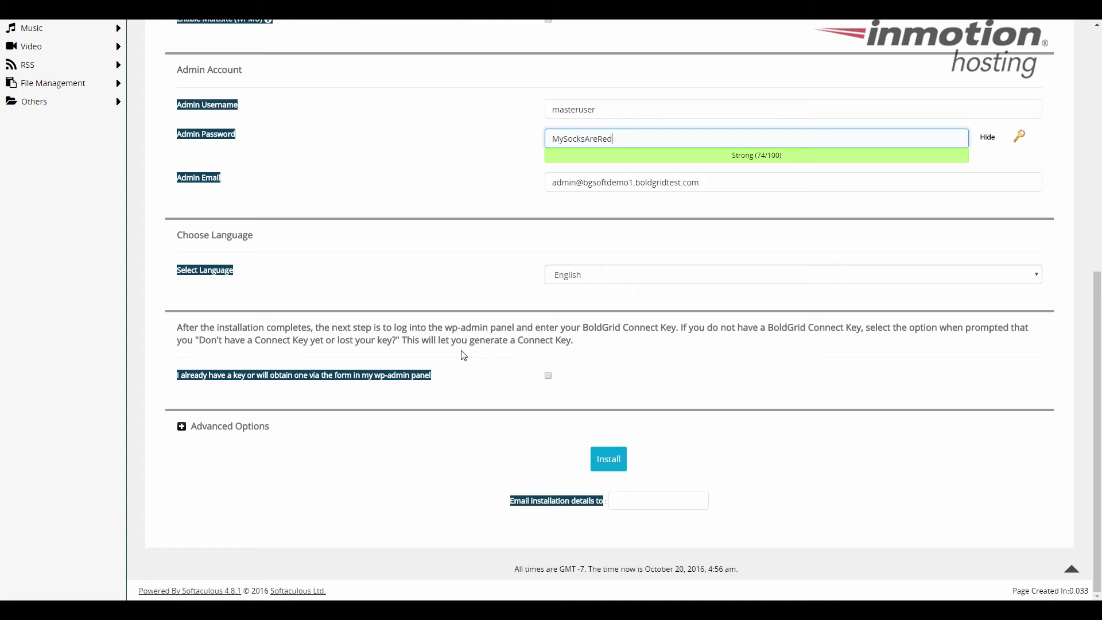
Step: Keep English as site language, choose to enter the Connect Key later, and start installing
click(1040, 277)
scroll(918, 384, down, 5)
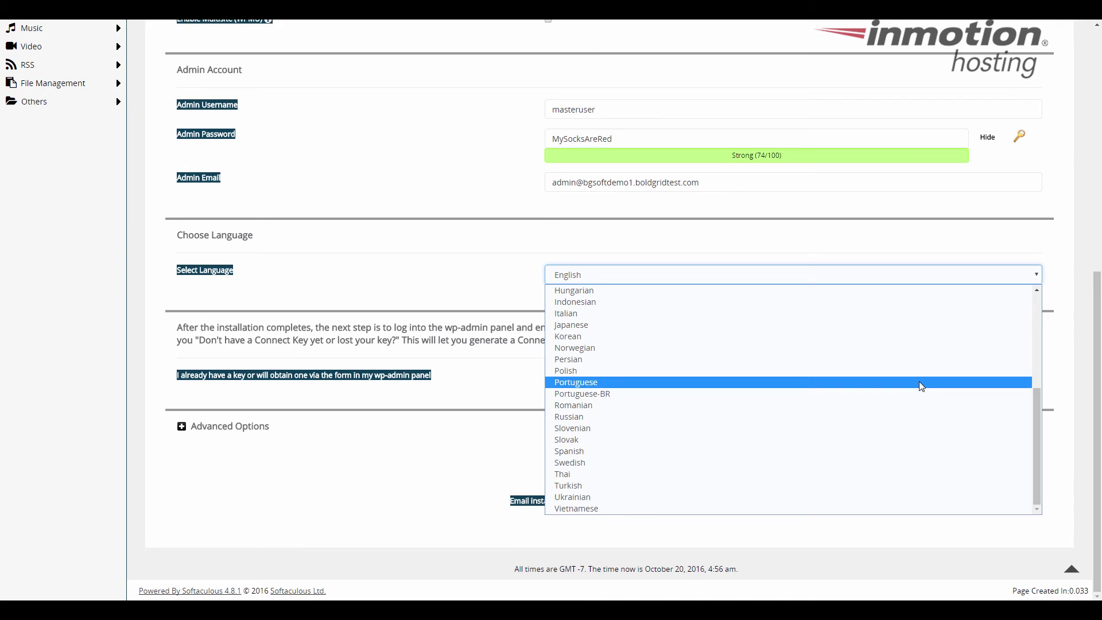
scroll(918, 381, up, 5)
click(510, 272)
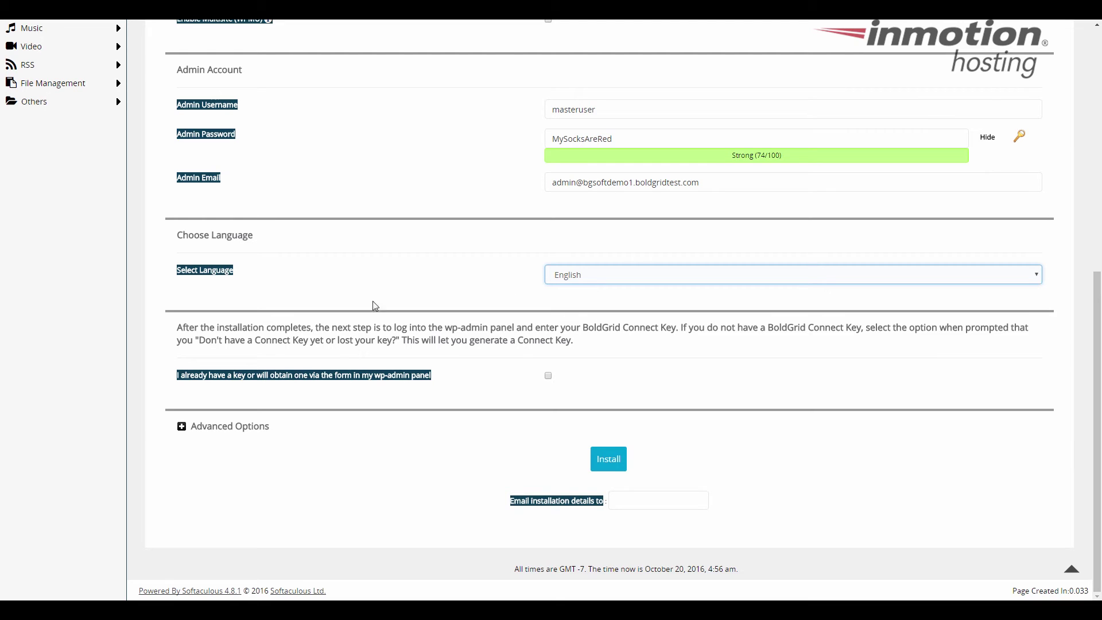
click(549, 377)
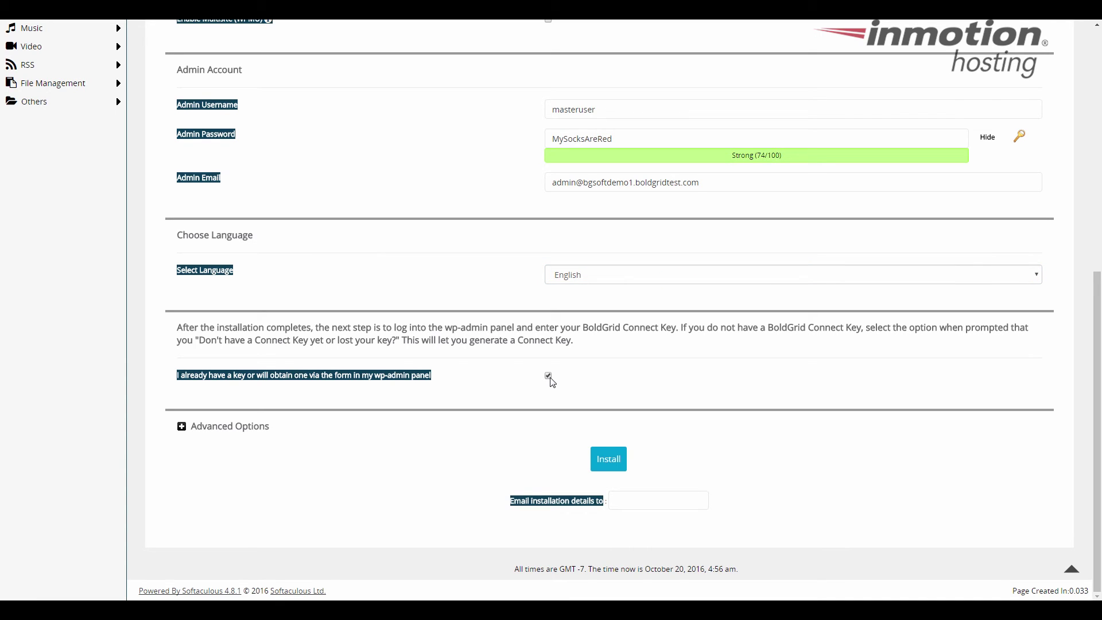
click(605, 461)
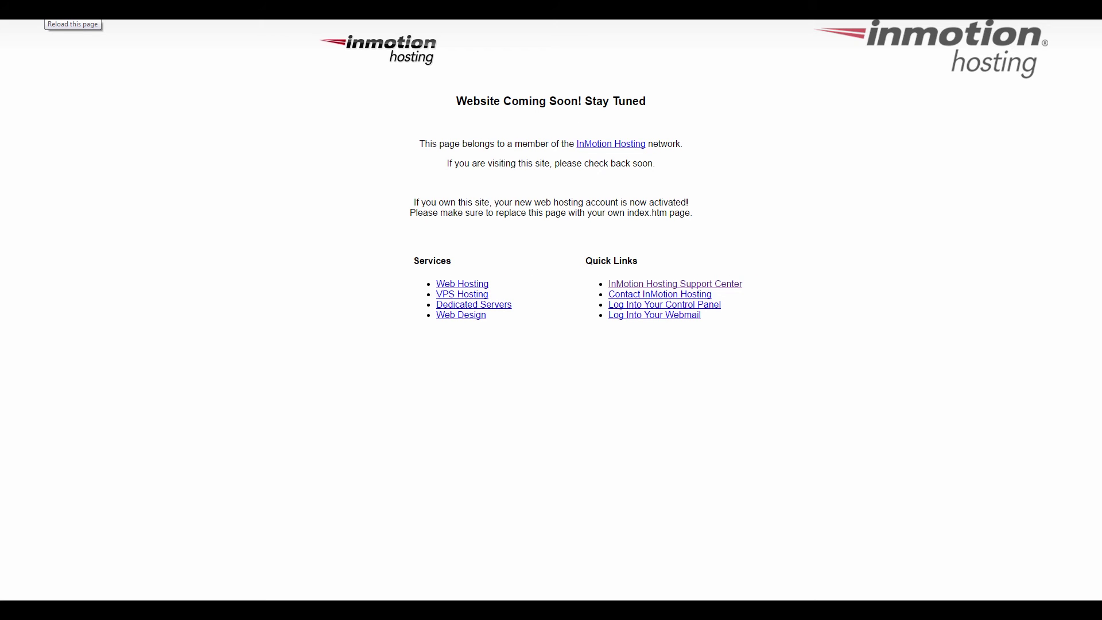
Step: Reload the new site, then open its WordPress admin from the install confirmation
key(F5)
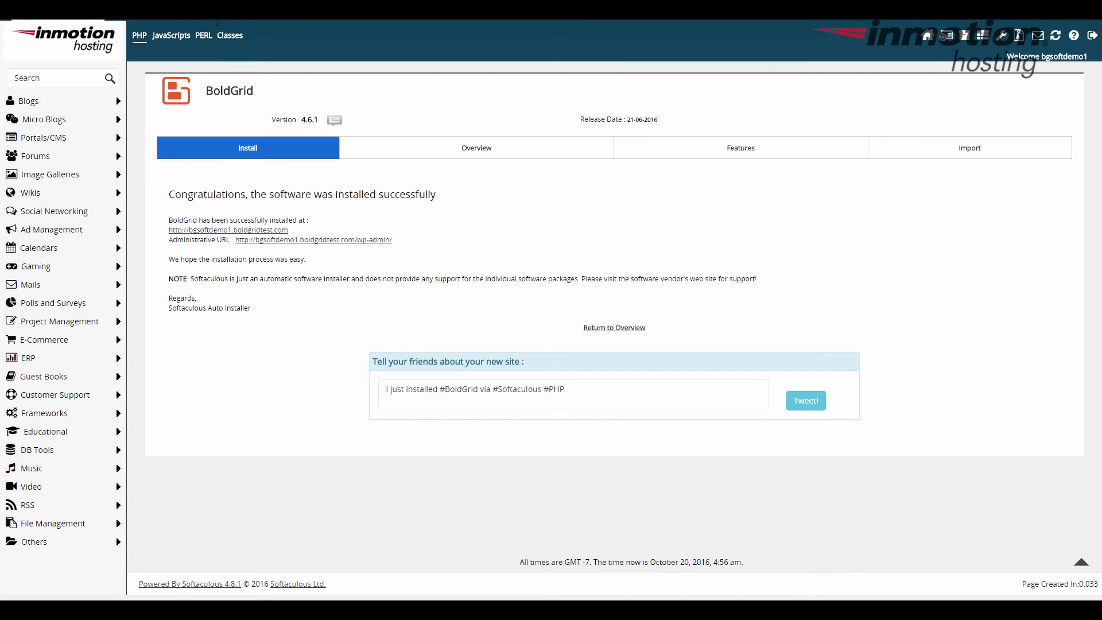
click(313, 240)
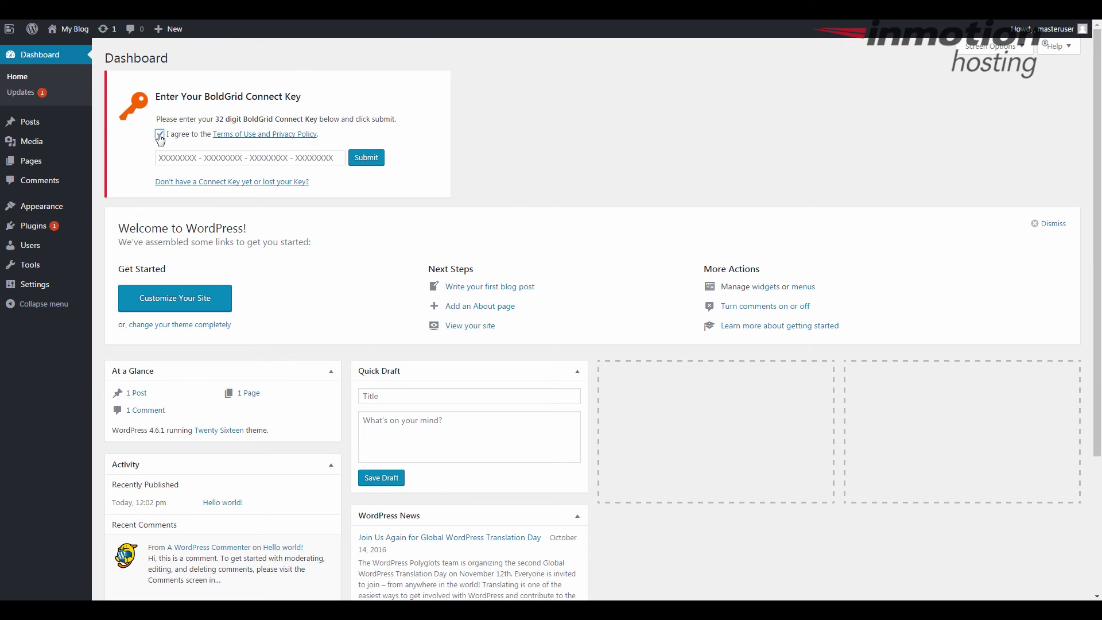
Step: Paste the BoldGrid Connect Key into its field and submit it
click(173, 157)
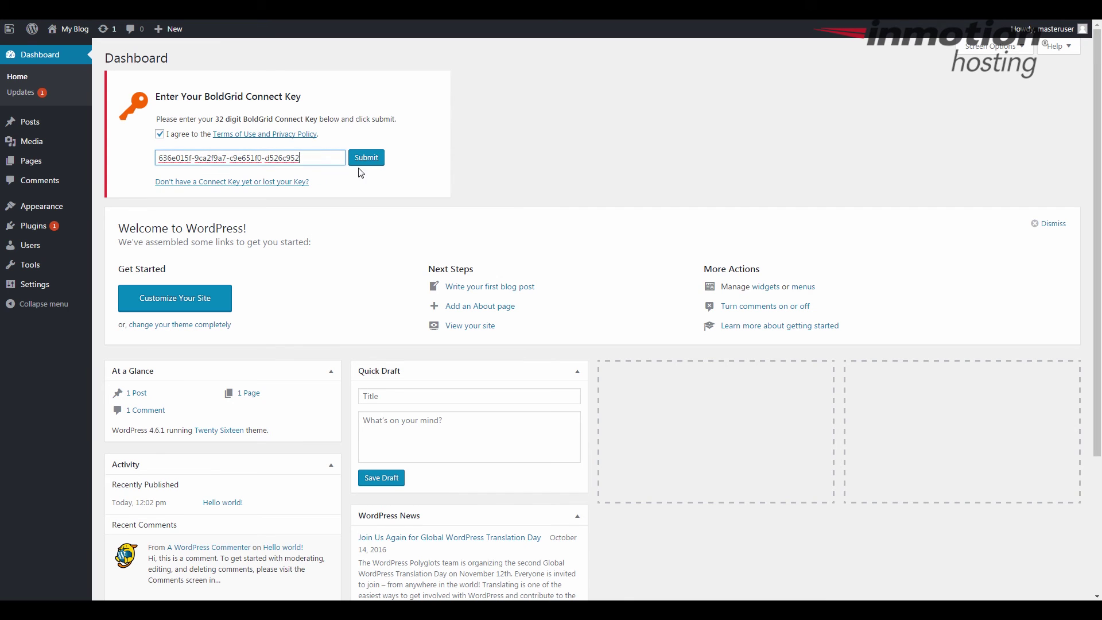
click(368, 160)
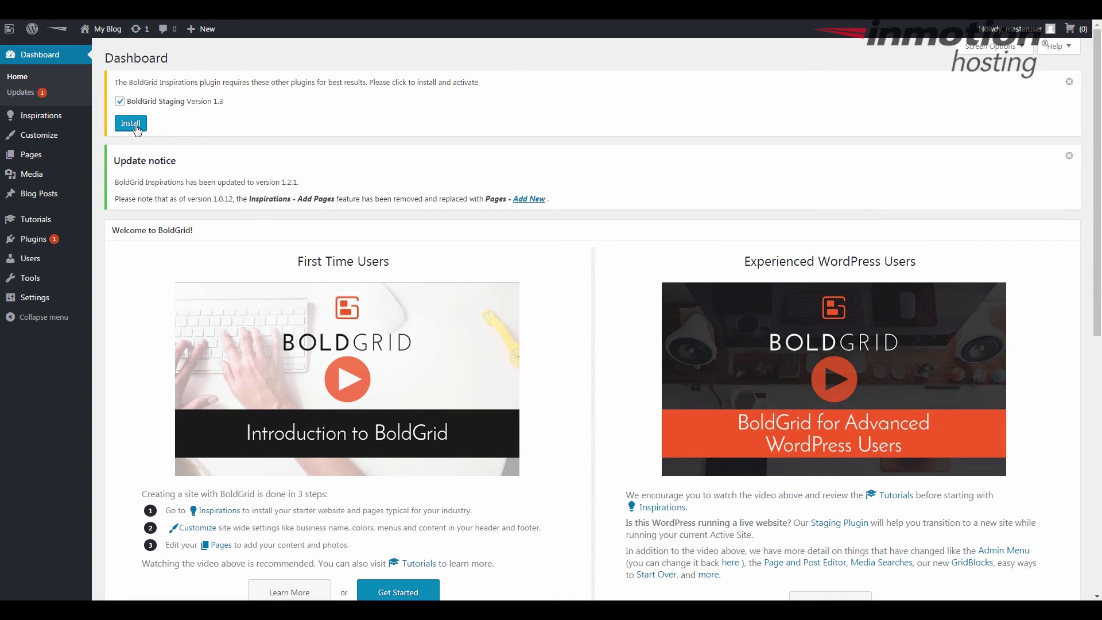
Step: Install BoldGrid Staging 1.3 and view it active in the Installed Plugins list
click(136, 127)
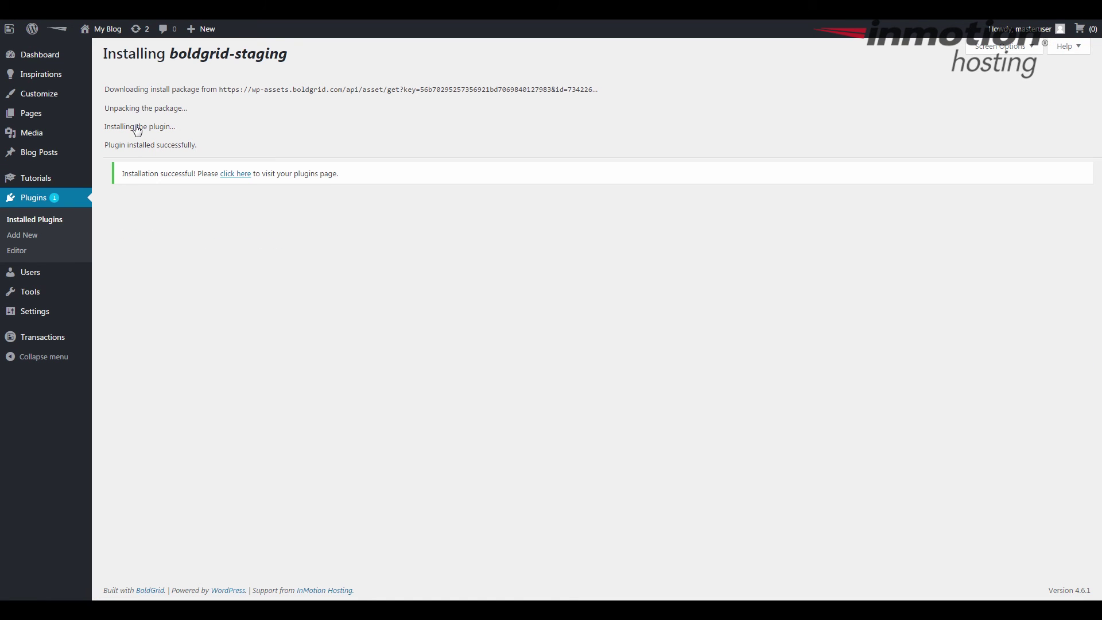
click(31, 201)
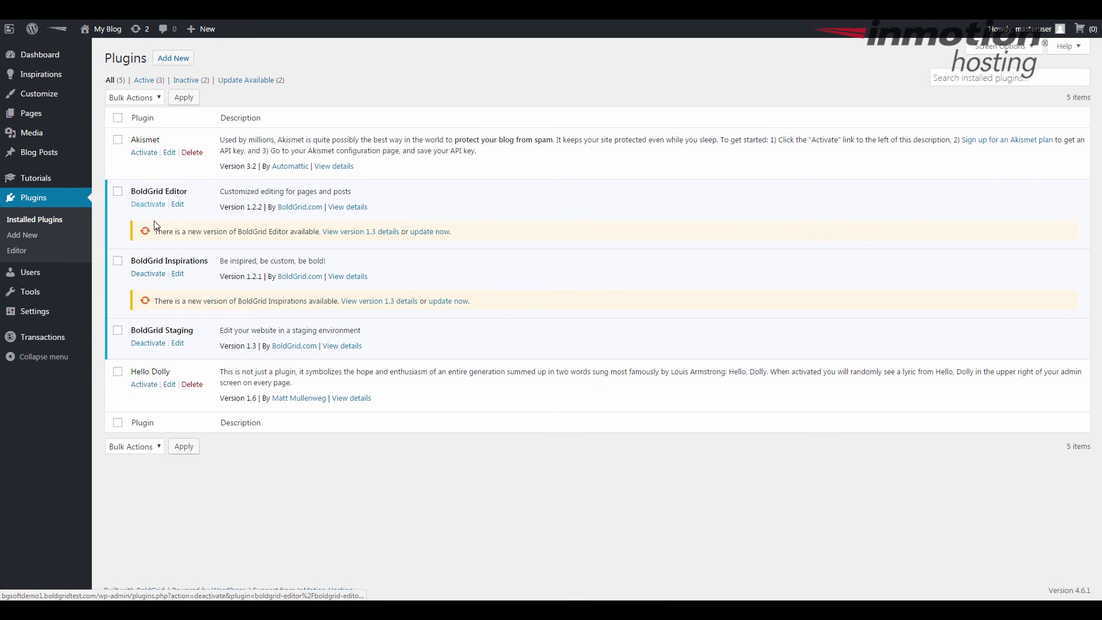
mouse_move(58, 63)
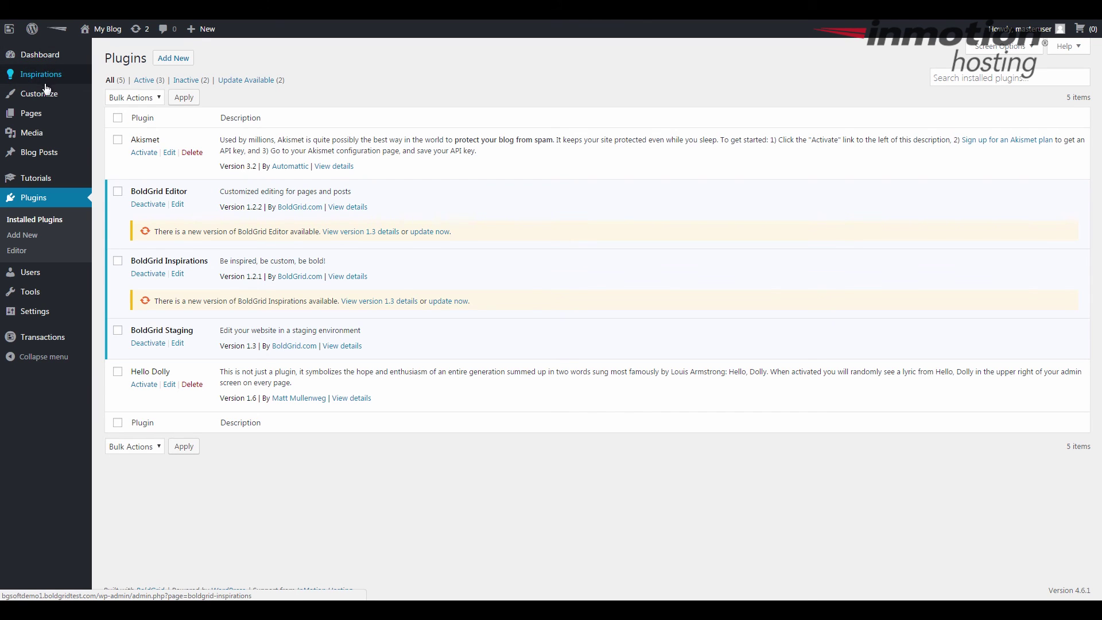
Step: Look over the Dashboard menu in the WordPress admin sidebar
mouse_move(46, 100)
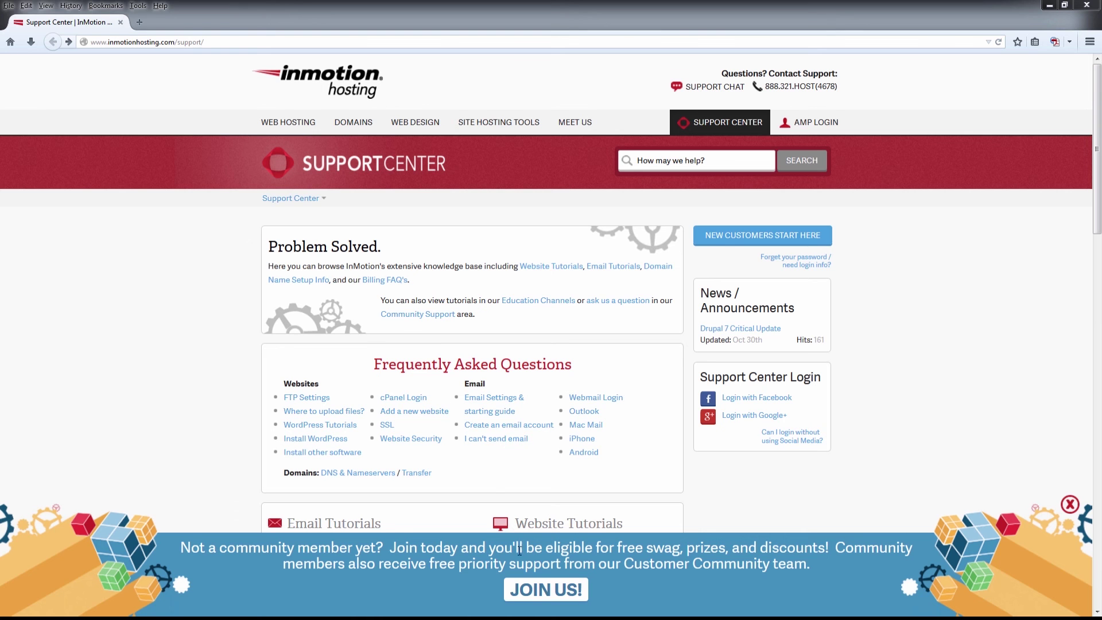
Step: Follow a link on the Support Center page, reaching a Google Accounts sign-in page
click(524, 588)
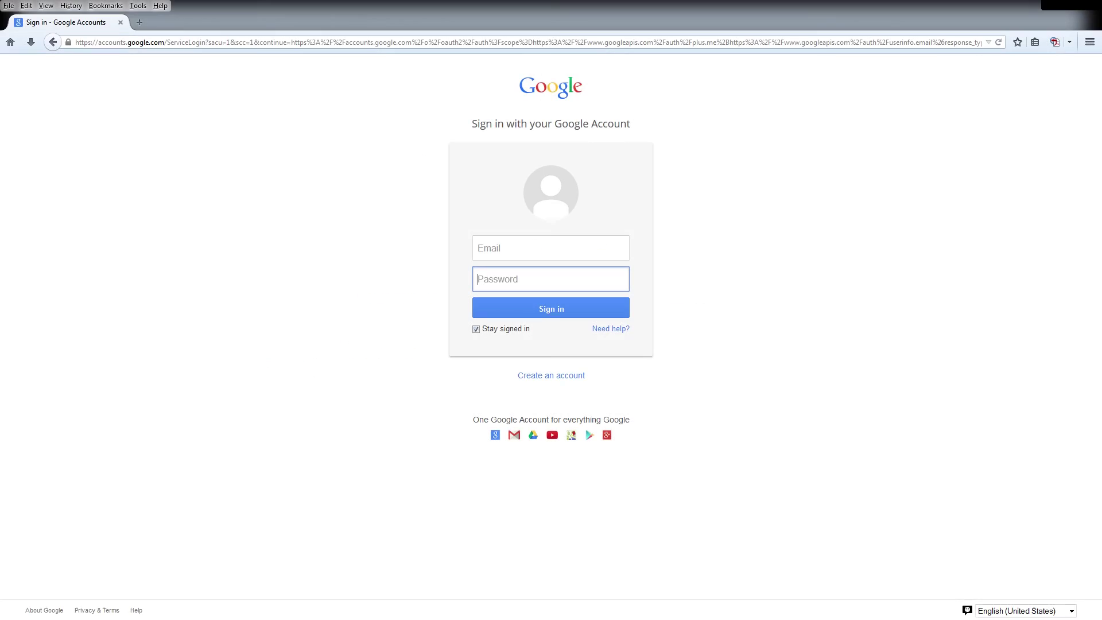